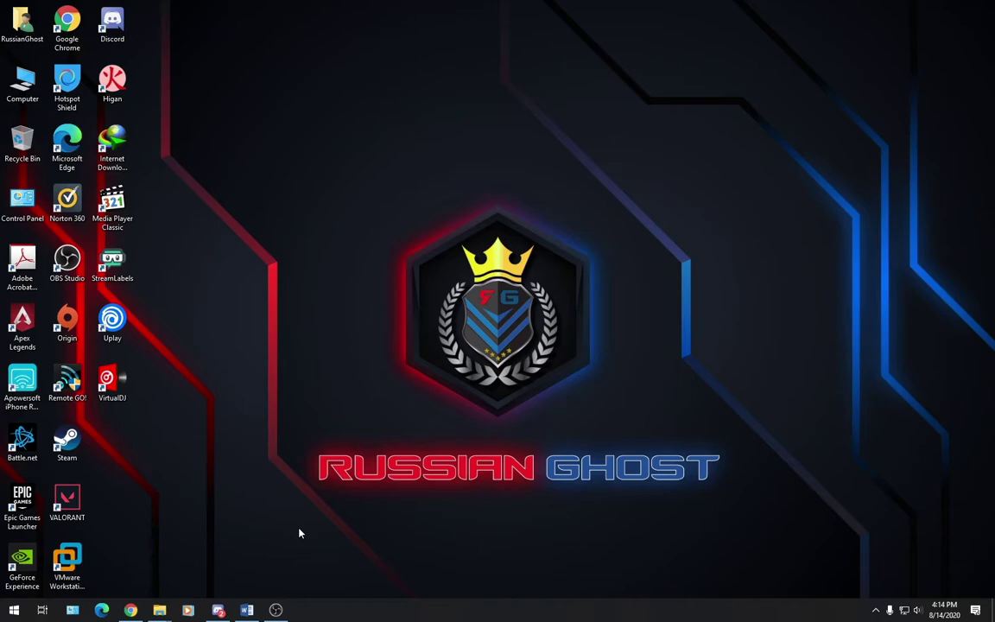
Download TouchPortal_Setup.exe (Windows v2.2.004, 95.89 MB) from the Touch Portal website.
{"action": "left_click", "coordinate": [130, 609]}
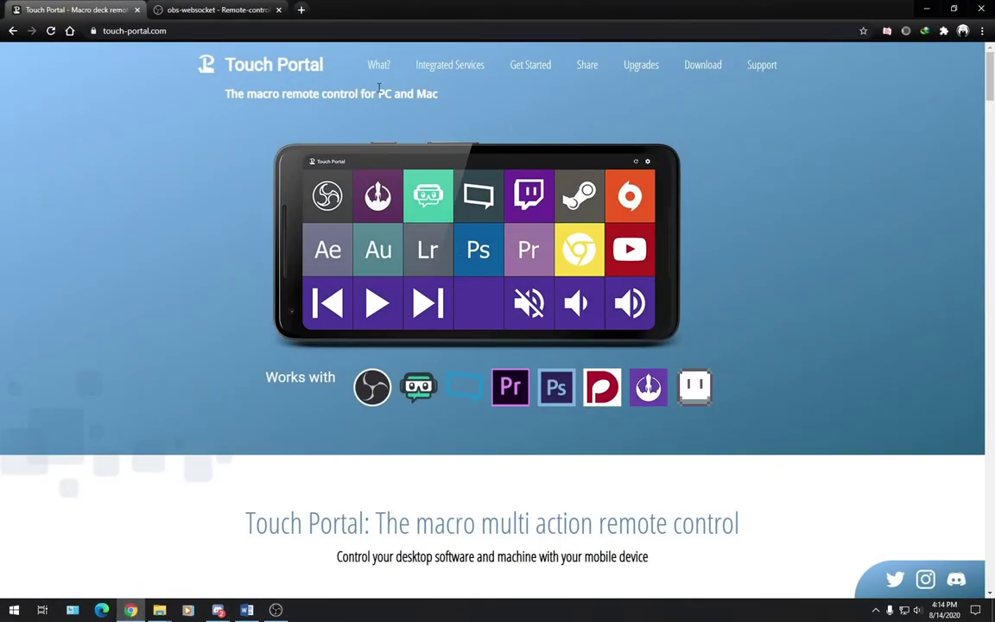
{"action": "left_click", "coordinate": [704, 66]}
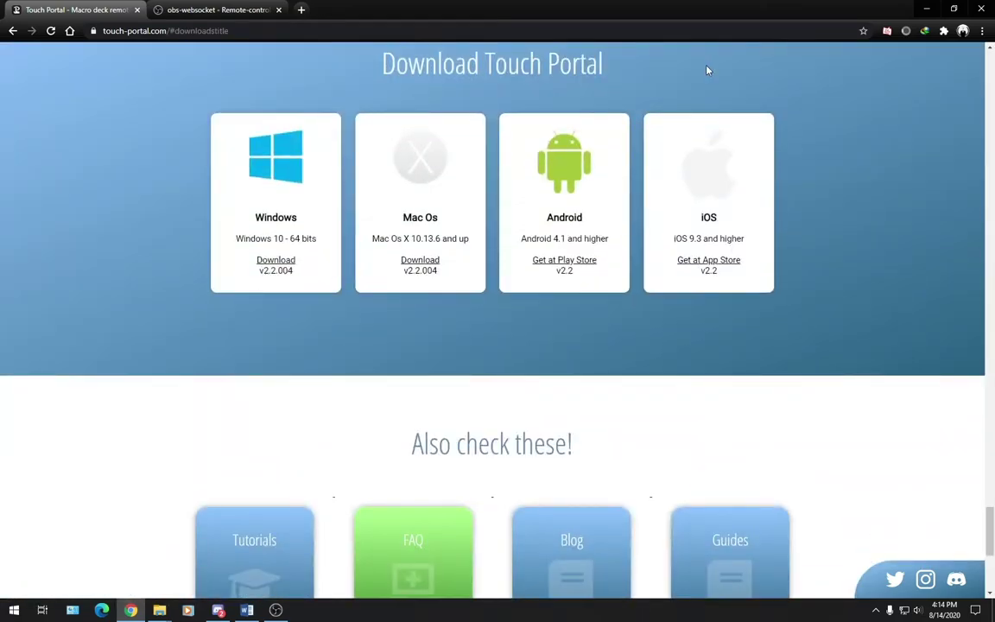
{"action": "left_click", "coordinate": [273, 266]}
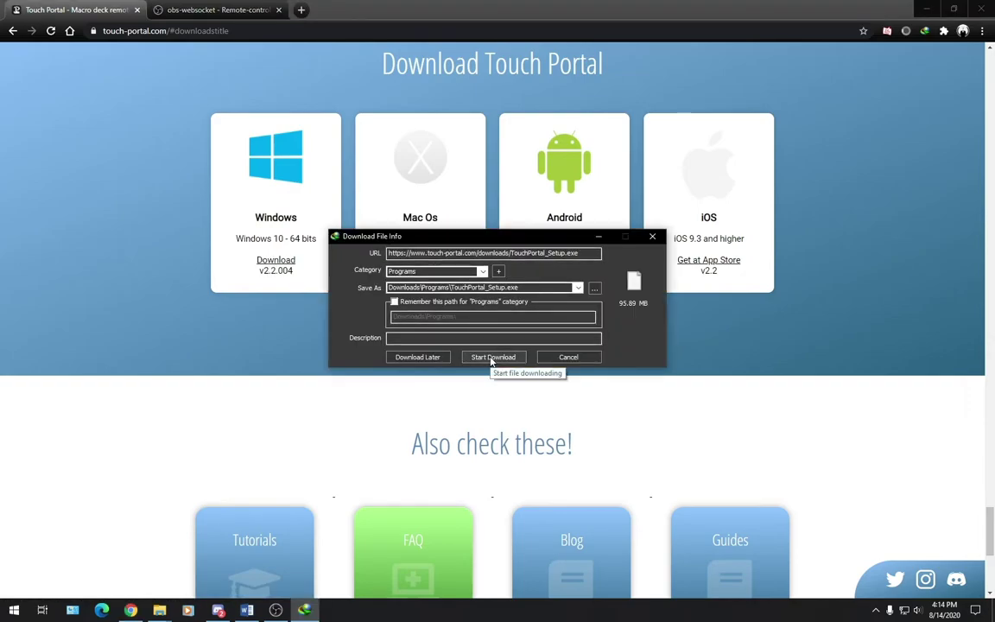
{"action": "left_click", "coordinate": [493, 358]}
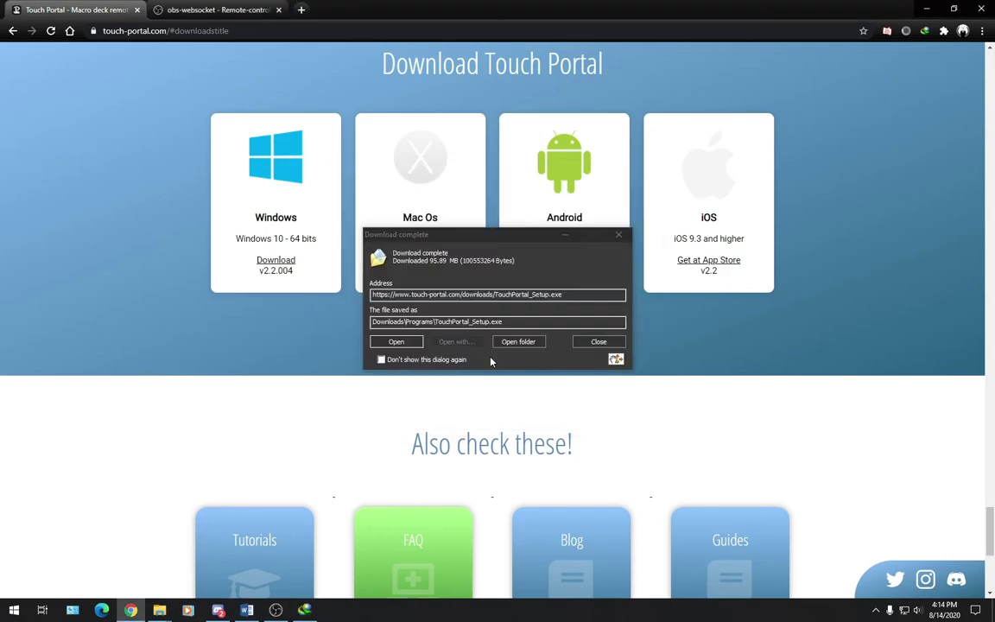
{"action": "left_click", "coordinate": [597, 341]}
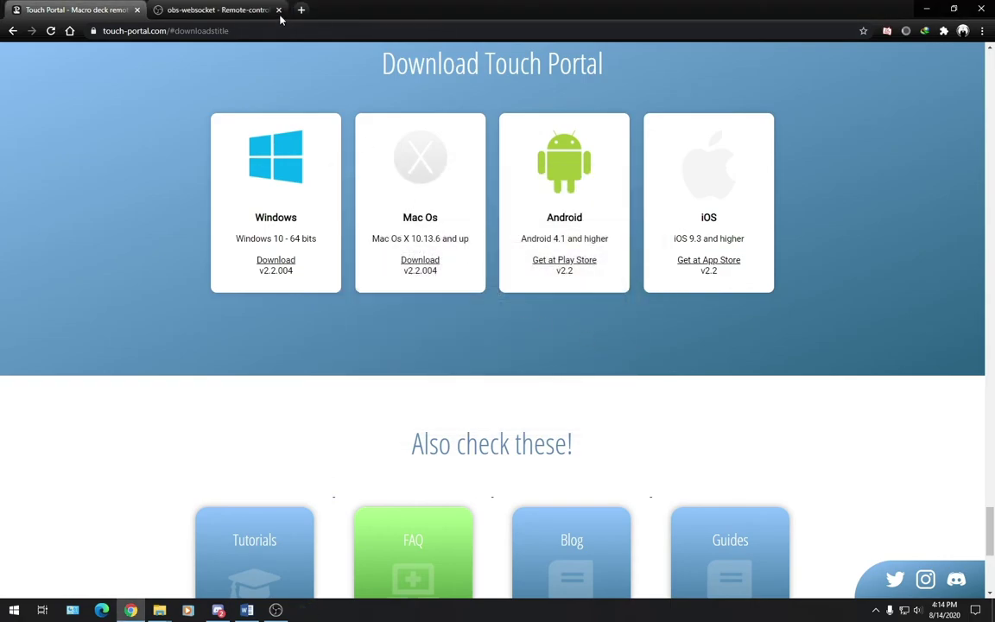
Download obs-websocket-4.8.0-Windows-Installer.exe from the GitHub 4.8.0 release assets.
{"action": "left_click", "coordinate": [218, 10]}
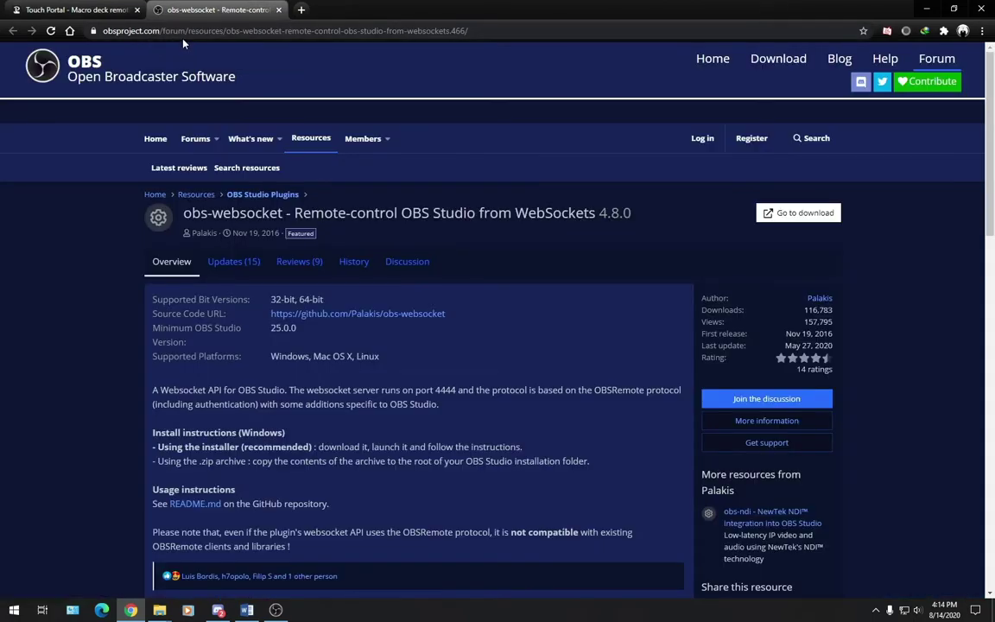
{"action": "left_click", "coordinate": [808, 212]}
{"action": "scroll", "coordinate": [440, 284], "scroll_direction": "down", "scroll_amount": 3}
{"action": "scroll", "coordinate": [440, 284], "scroll_direction": "down", "scroll_amount": 10}
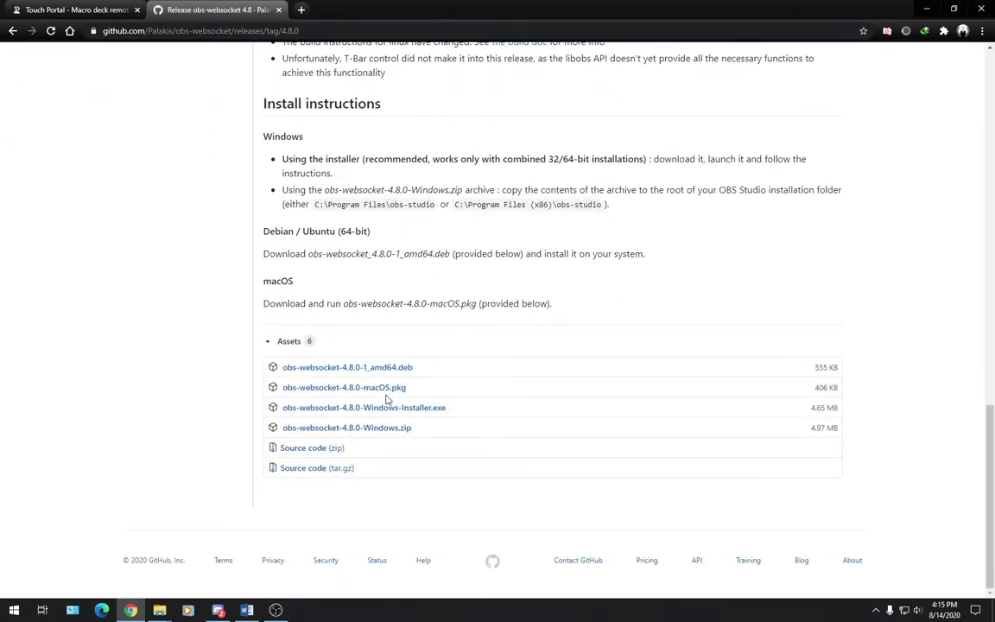
{"action": "left_click", "coordinate": [345, 413]}
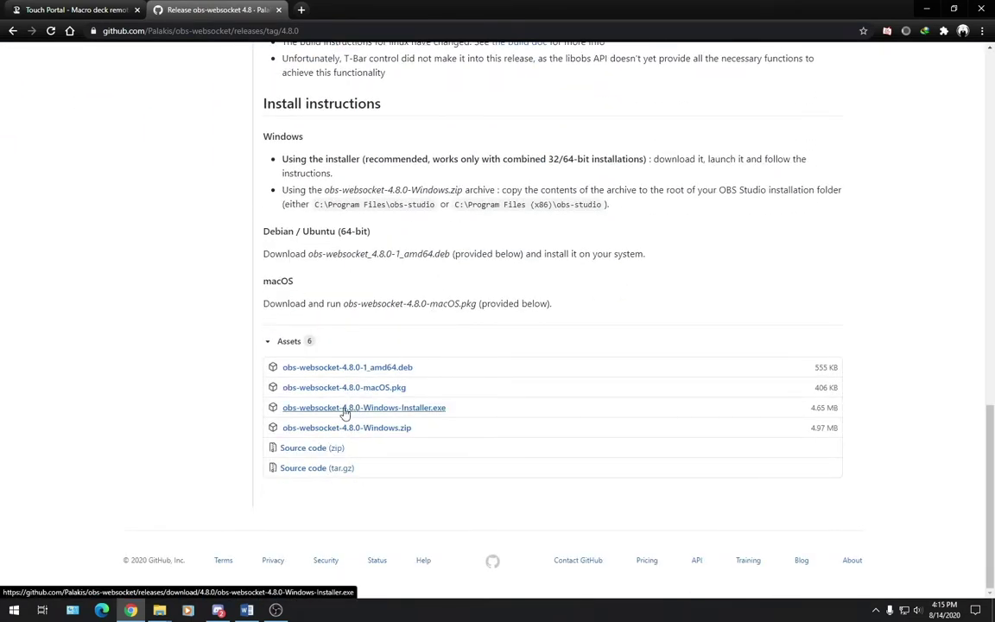
{"action": "left_click", "coordinate": [490, 358]}
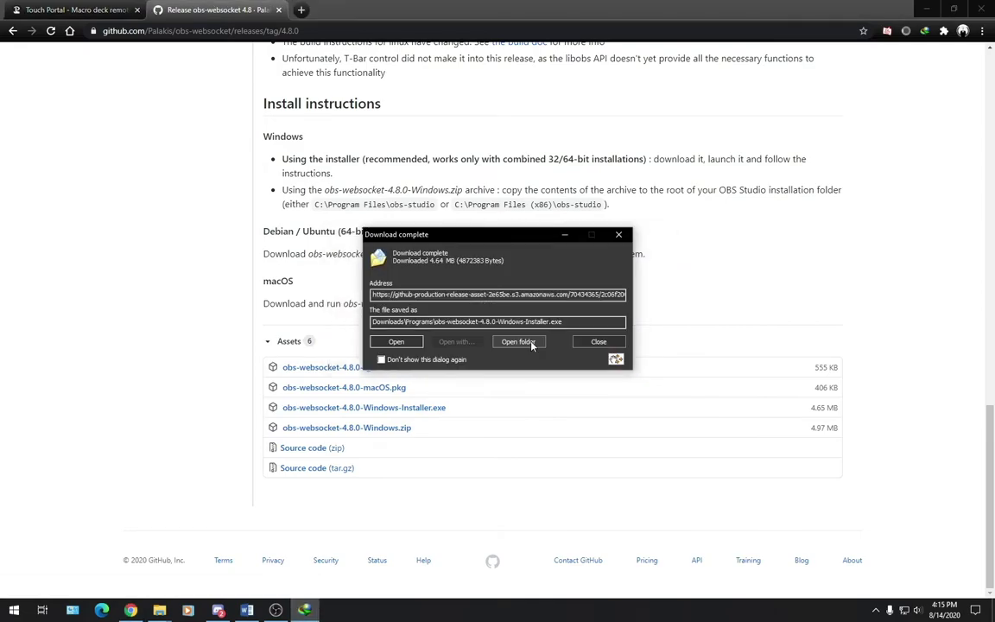
Run the obs-websocket 4.8.0 installer into the existing C:\Program Files\obs-studio folder with default options.
{"action": "left_click", "coordinate": [520, 342]}
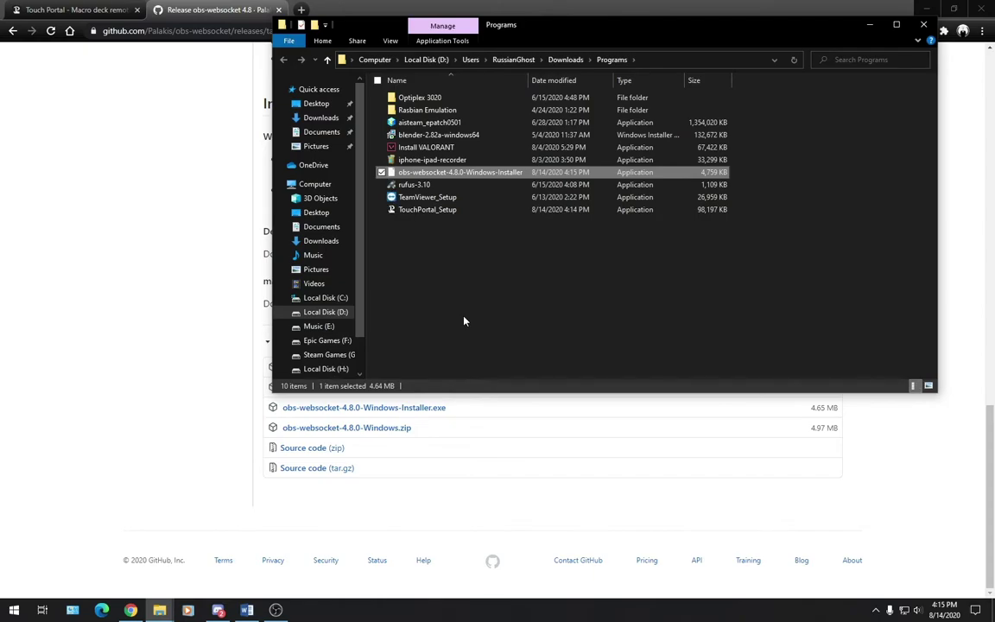
{"action": "double_click", "coordinate": [423, 174]}
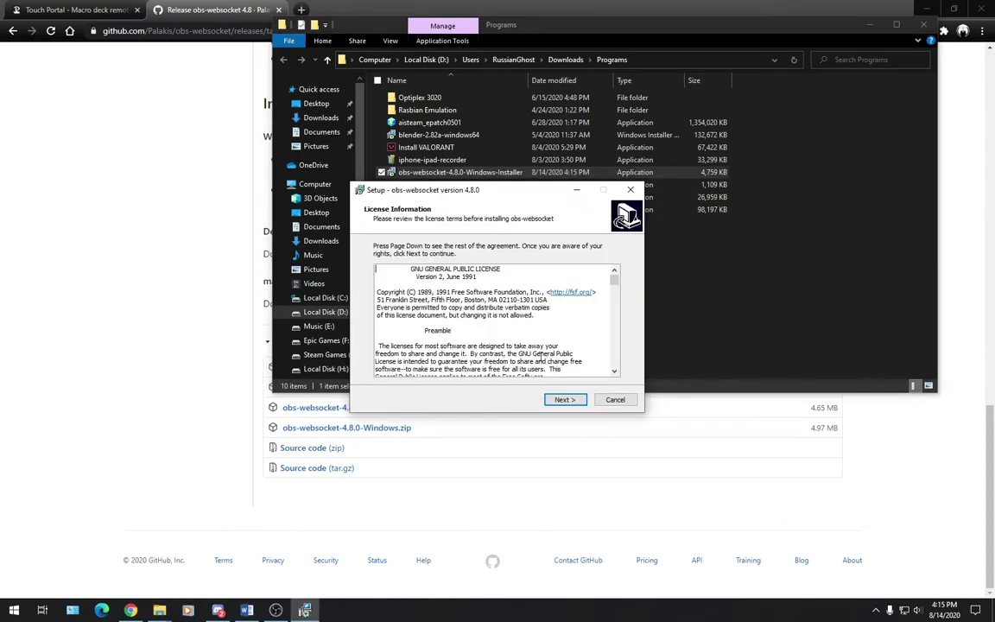
{"action": "left_click", "coordinate": [562, 400]}
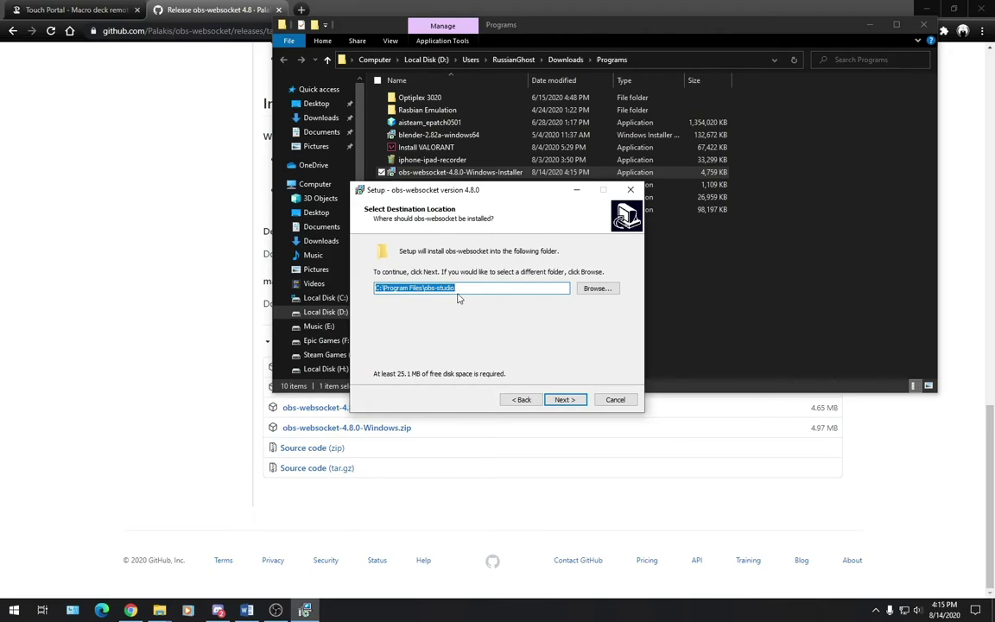
{"action": "left_click", "coordinate": [567, 399]}
{"action": "left_click", "coordinate": [539, 357]}
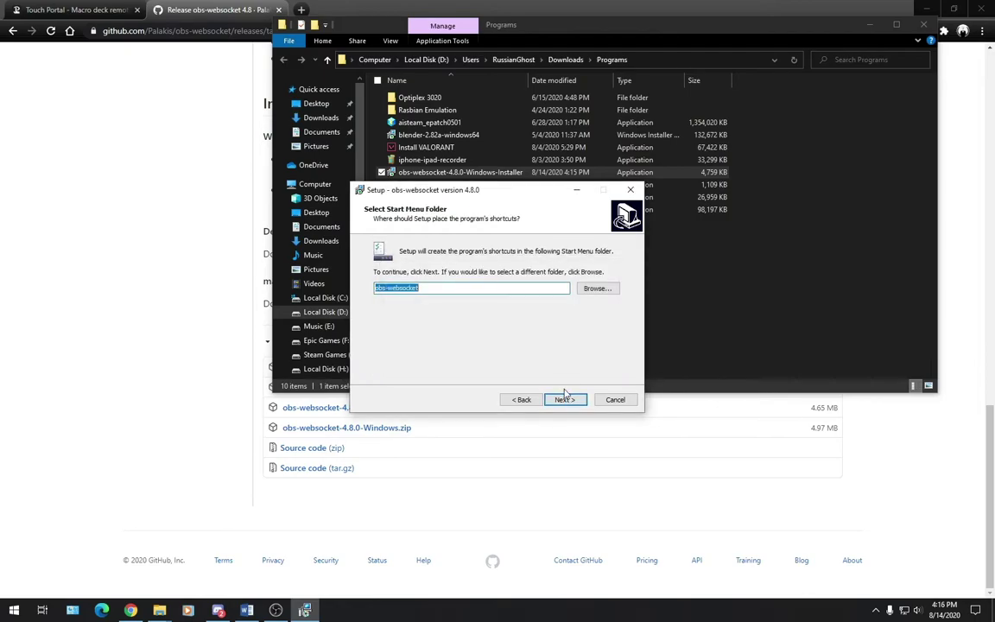
{"action": "left_click", "coordinate": [563, 400]}
{"action": "left_click", "coordinate": [562, 401]}
{"action": "left_click", "coordinate": [562, 400]}
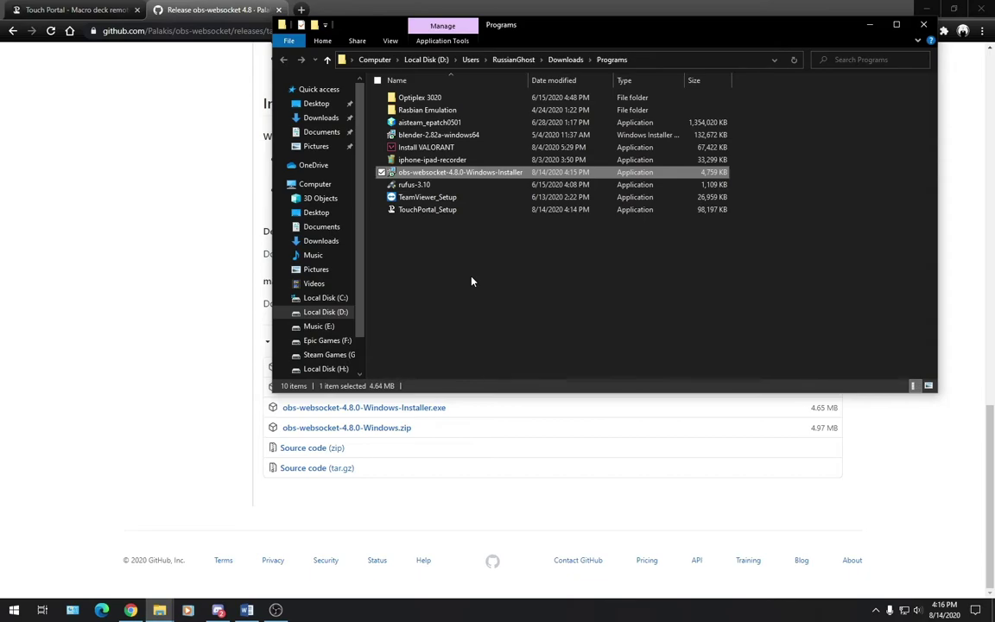
Install Touch Portal with the default location and desktop shortcut, finishing with a restart.
{"action": "double_click", "coordinate": [427, 209]}
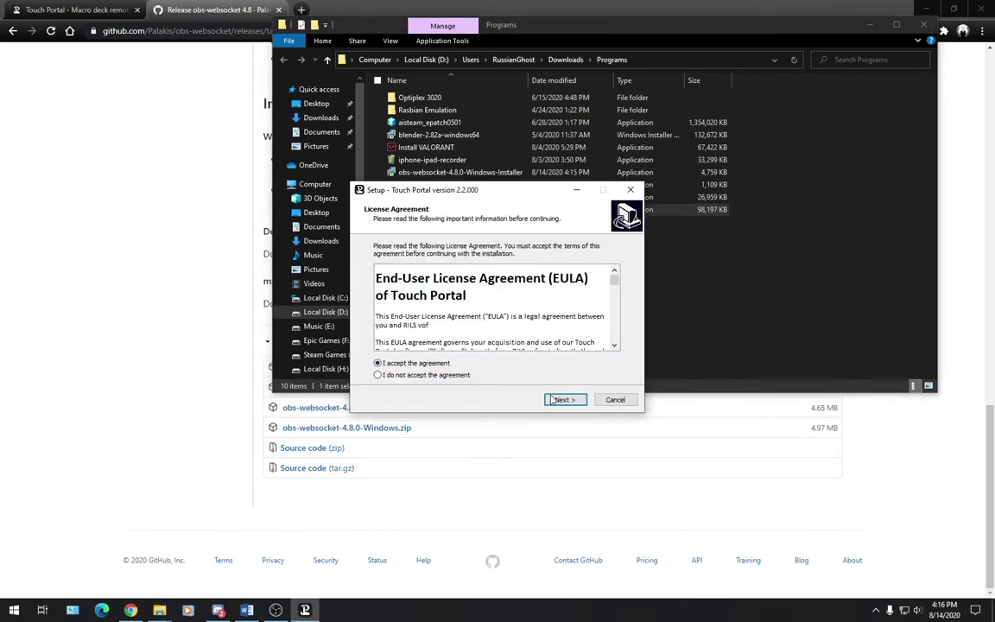
{"action": "left_click", "coordinate": [553, 400]}
{"action": "left_click", "coordinate": [561, 400]}
{"action": "left_click", "coordinate": [560, 401]}
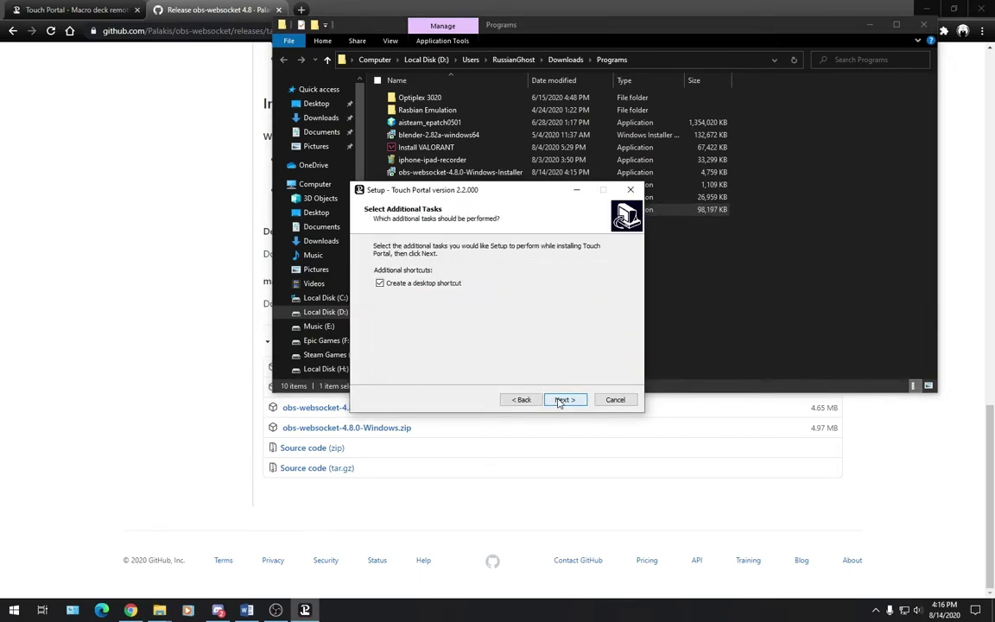
{"action": "left_click", "coordinate": [560, 401]}
{"action": "left_click", "coordinate": [558, 401]}
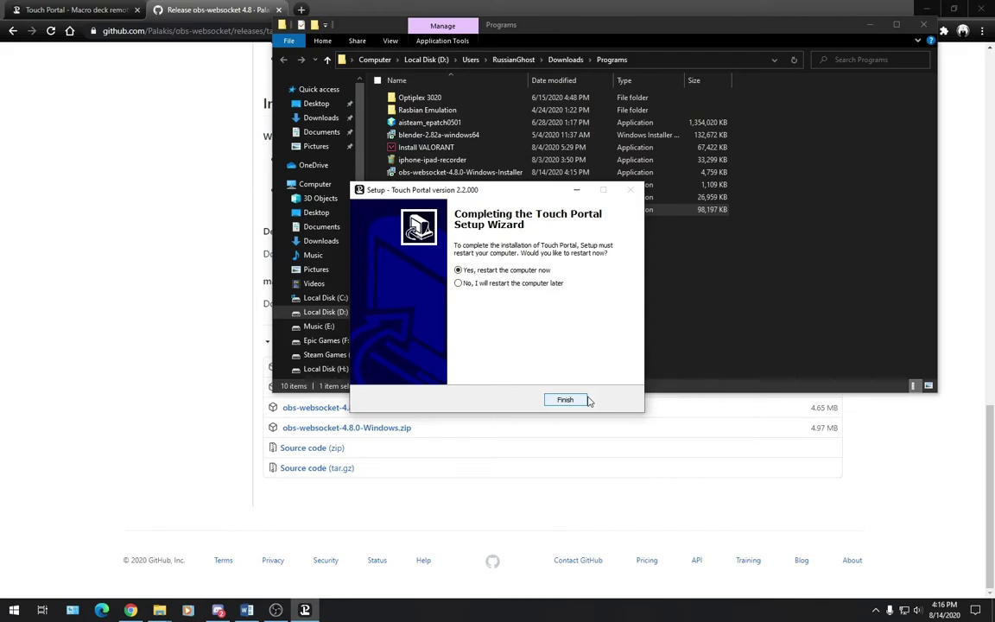
{"action": "left_click", "coordinate": [566, 400]}
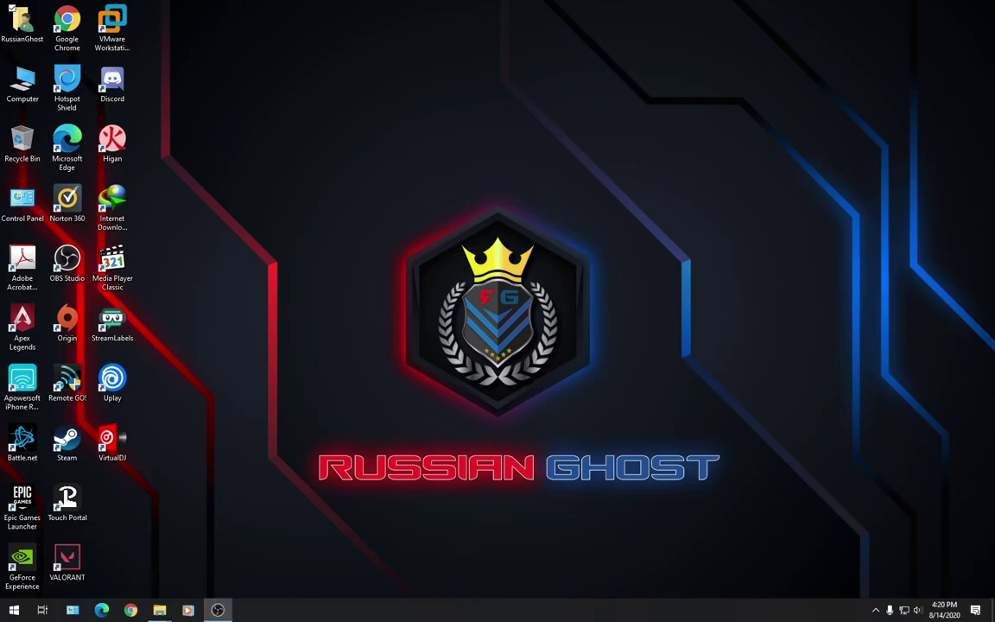
Confirm the OBS WebSockets server is enabled on port 4444 without authentication, then minimize OBS.
{"action": "left_click", "coordinate": [218, 610]}
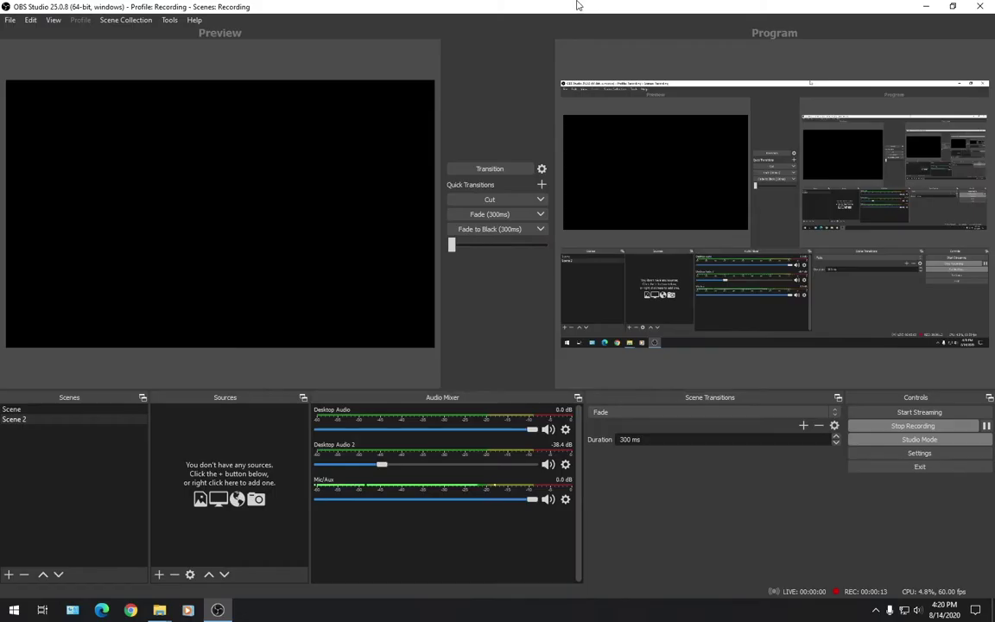
{"action": "left_click", "coordinate": [169, 19]}
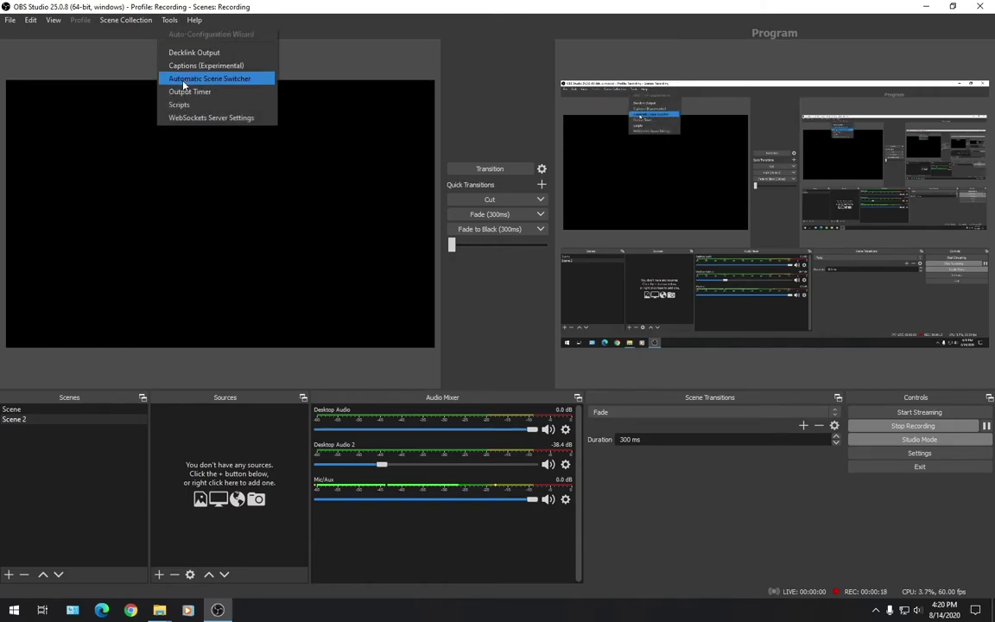
{"action": "left_click", "coordinate": [210, 119]}
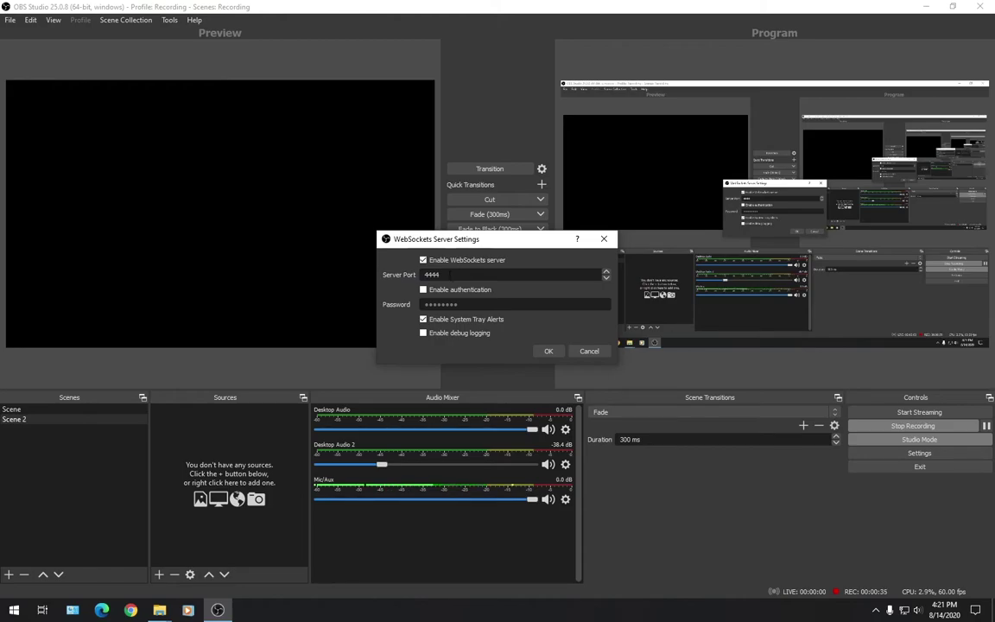
{"action": "left_click", "coordinate": [546, 352]}
{"action": "key", "text": "super+d"}
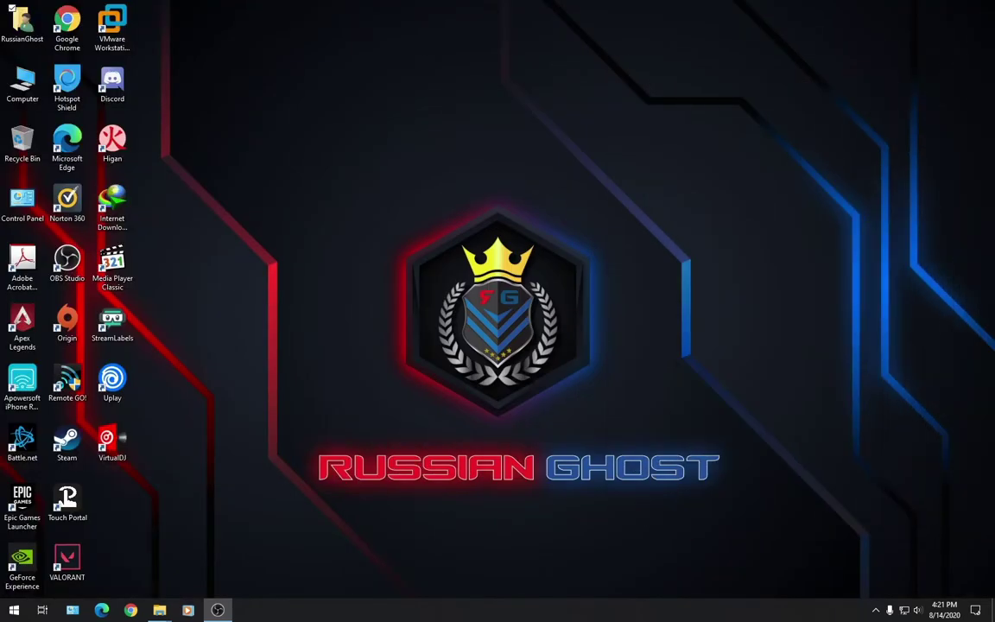
Launch Touch Portal, accept its version update, and open All Control Panel Items.
{"action": "double_click", "coordinate": [64, 501]}
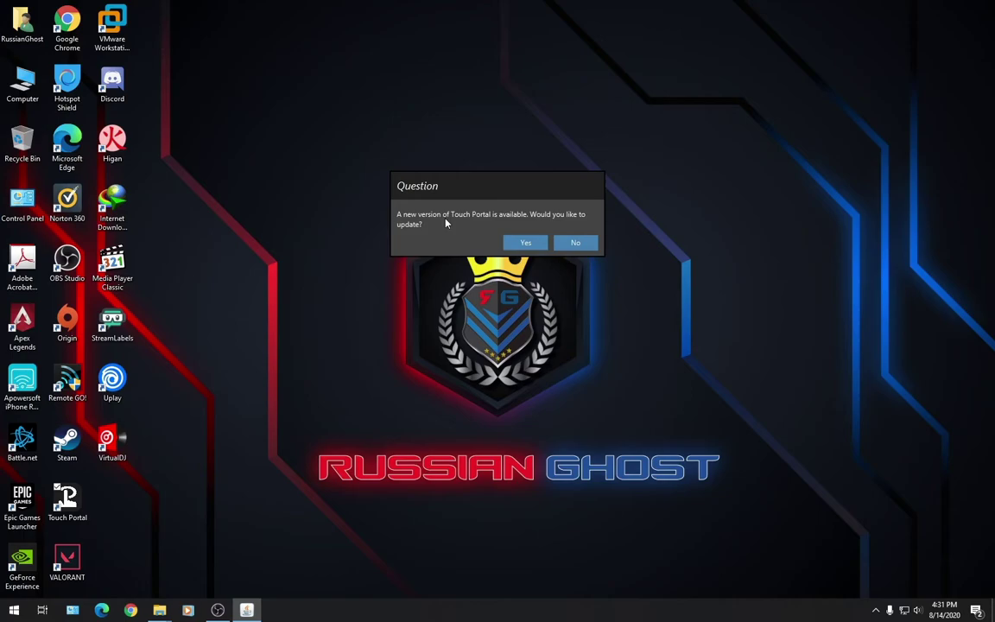
{"action": "left_click", "coordinate": [525, 243]}
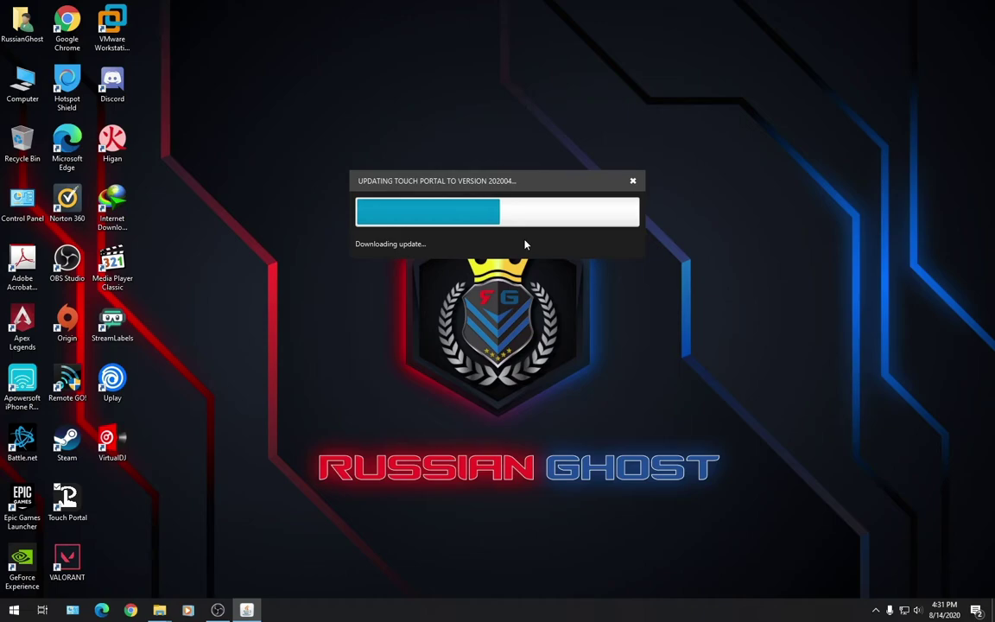
{"action": "double_click", "coordinate": [23, 201]}
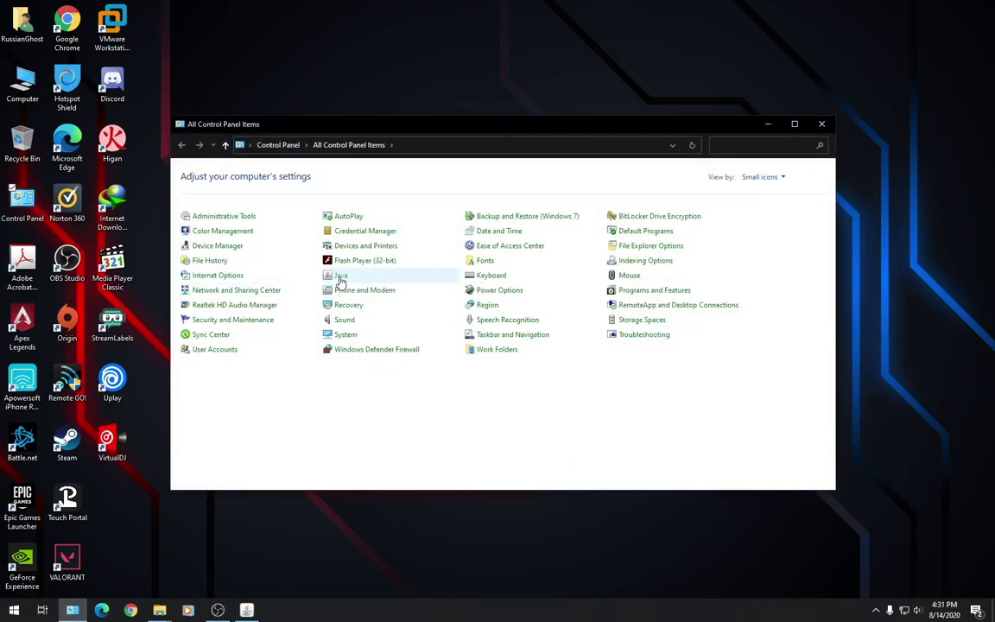
Check the Java update settings, cancel them, and go to Windows Defender Firewall.
{"action": "left_click", "coordinate": [340, 276]}
{"action": "left_click", "coordinate": [384, 113]}
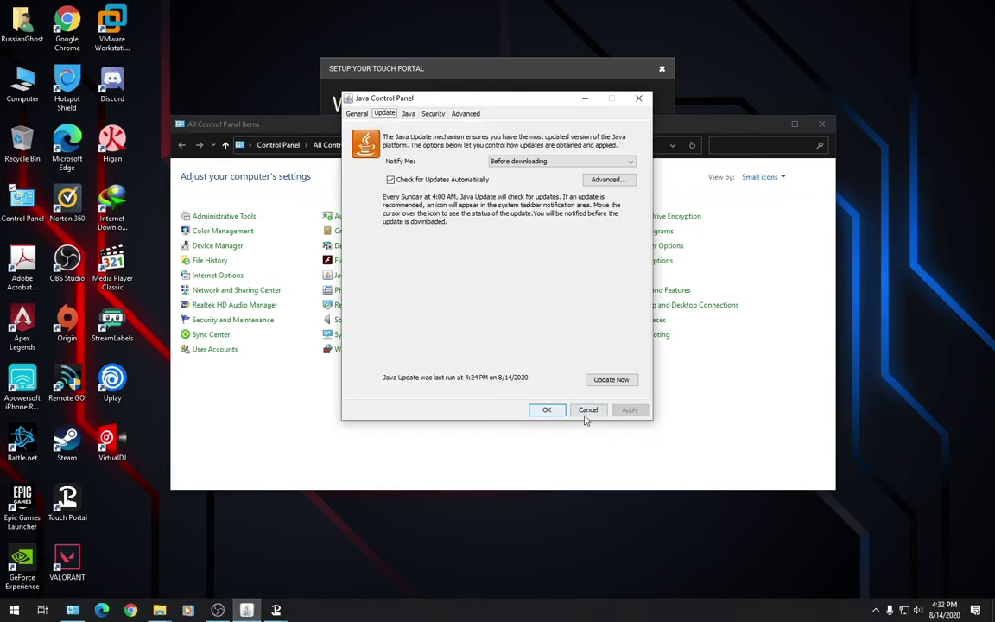
{"action": "left_click", "coordinate": [588, 411]}
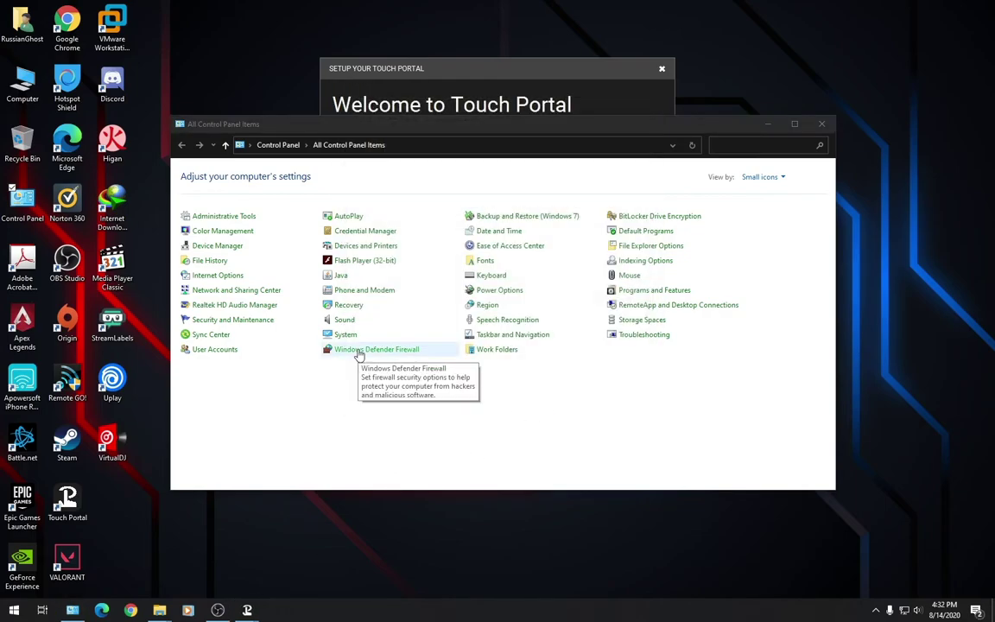
{"action": "left_click", "coordinate": [360, 351]}
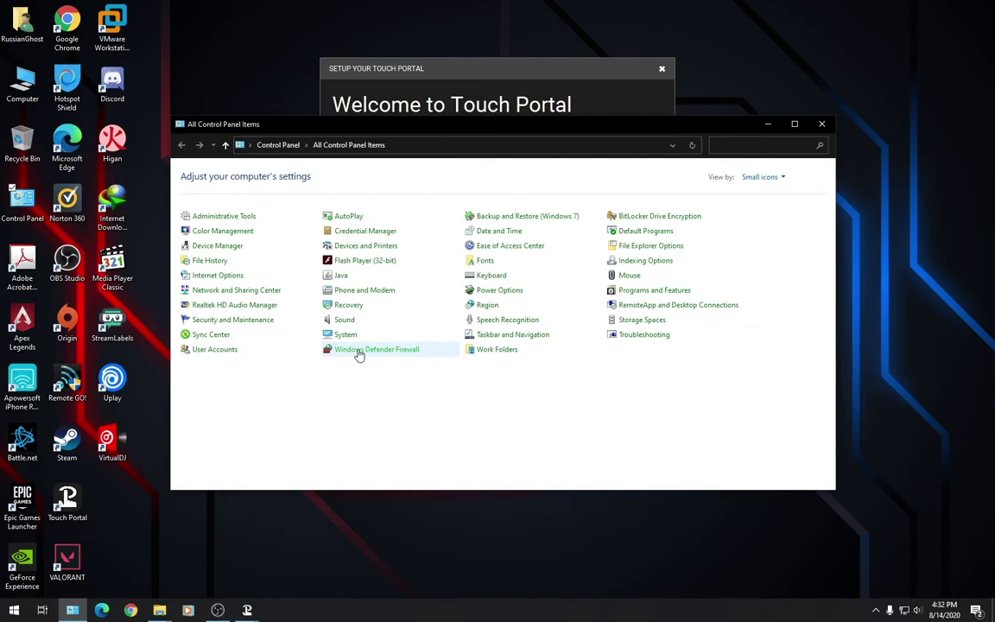
Review the inbound and outbound rules in Advanced Security, then close that window.
{"action": "left_click", "coordinate": [222, 276]}
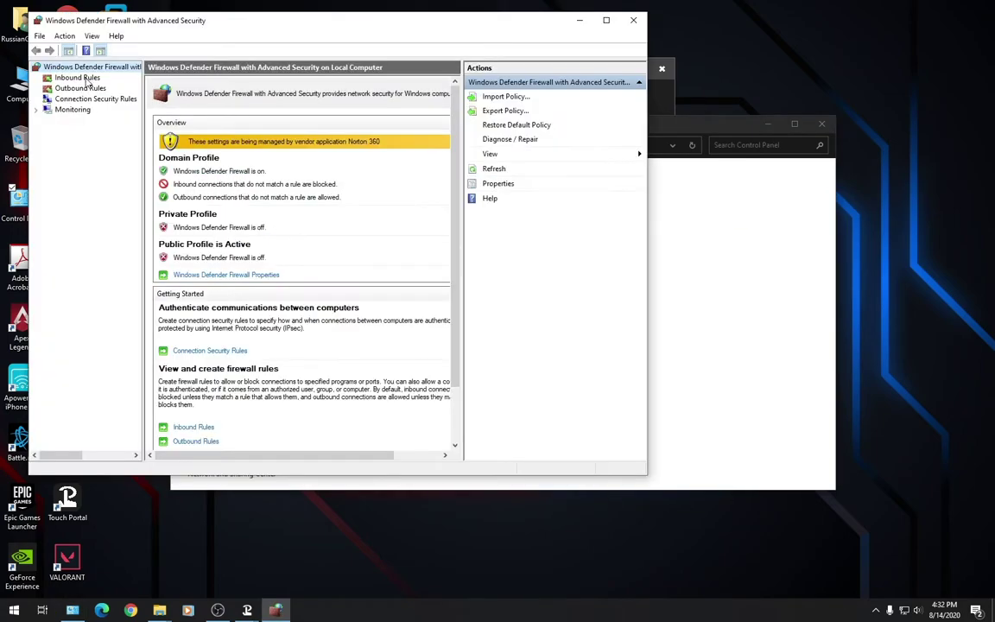
{"action": "left_click", "coordinate": [82, 78]}
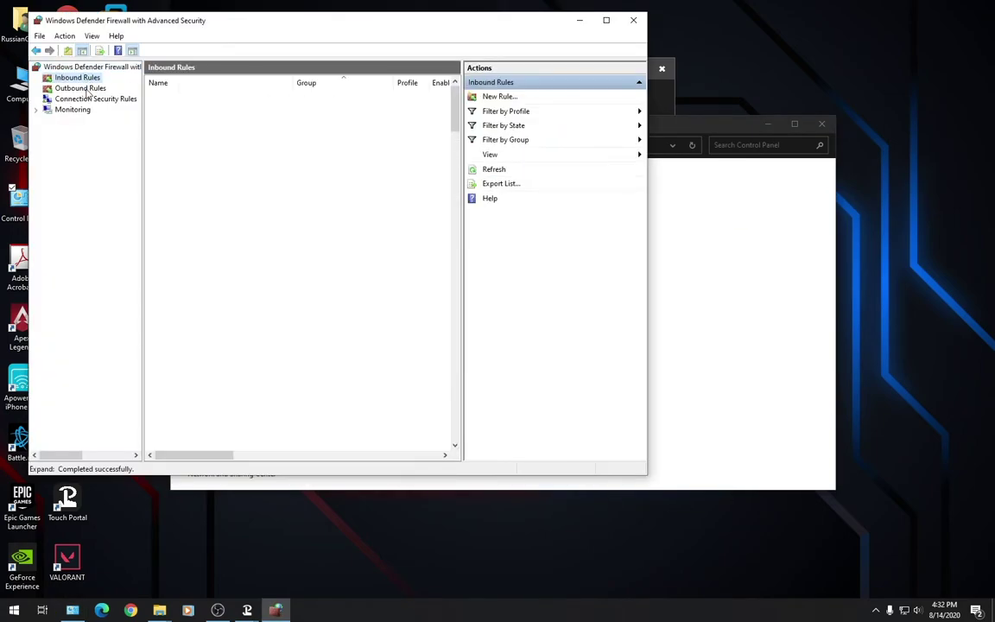
{"action": "left_click", "coordinate": [85, 88]}
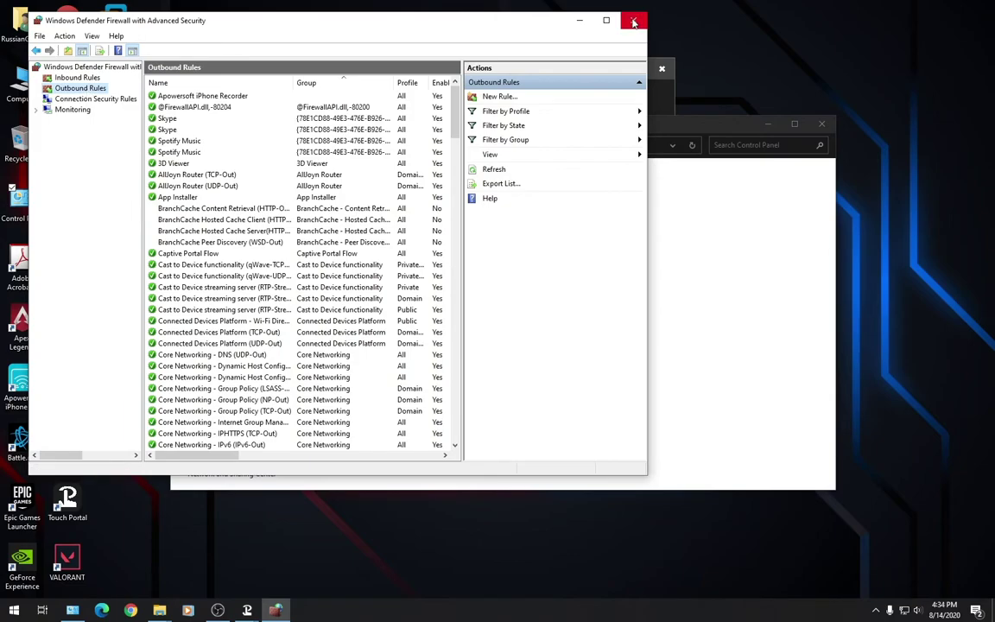
{"action": "left_click", "coordinate": [634, 22]}
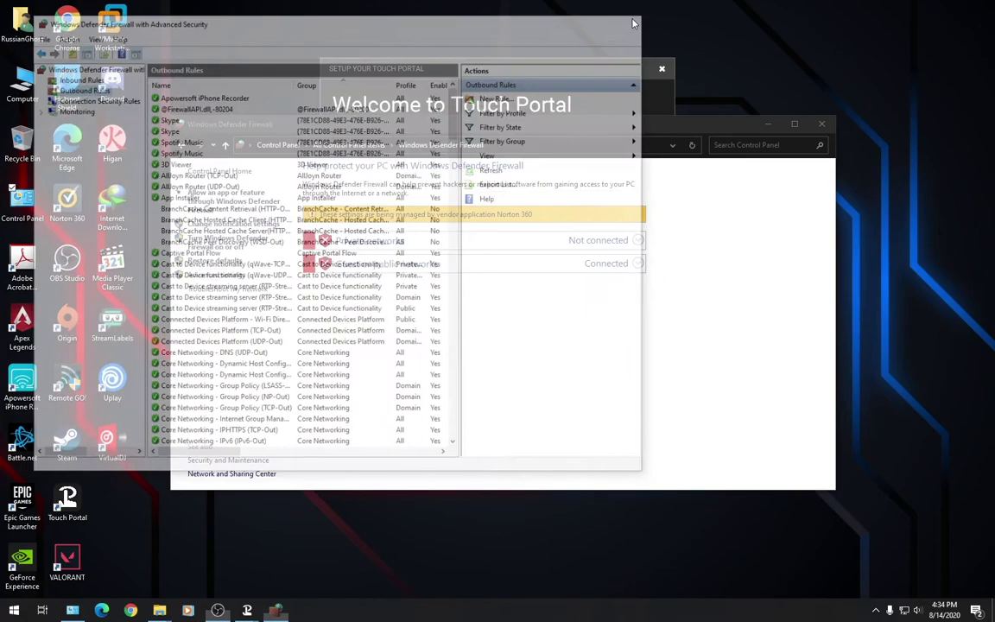
Close the firewall page, dismiss Touch Portal's firewall notice, and keep English as the language.
{"action": "left_click", "coordinate": [820, 123]}
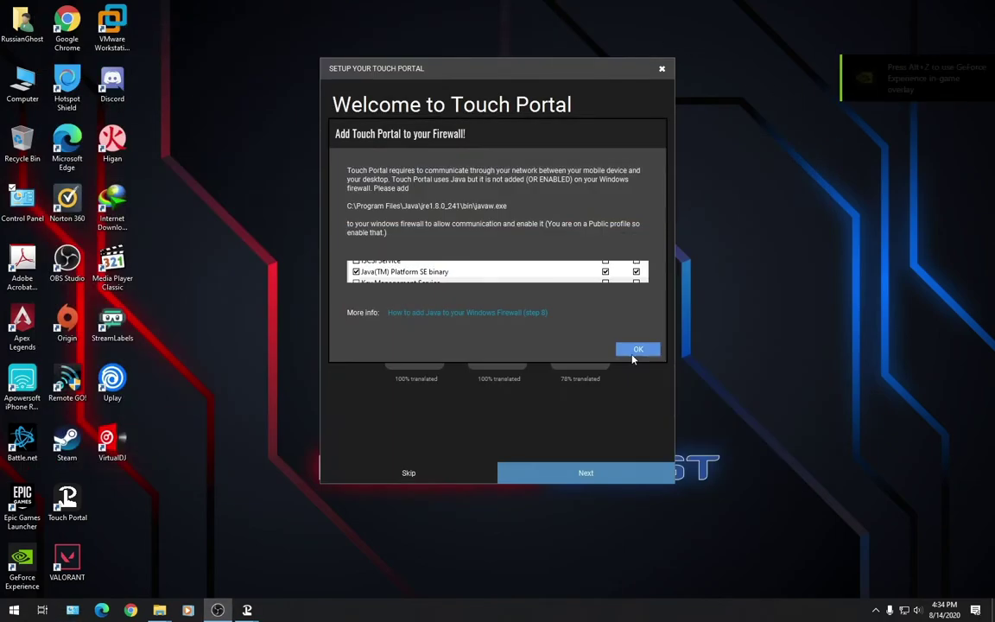
{"action": "left_click", "coordinate": [638, 349]}
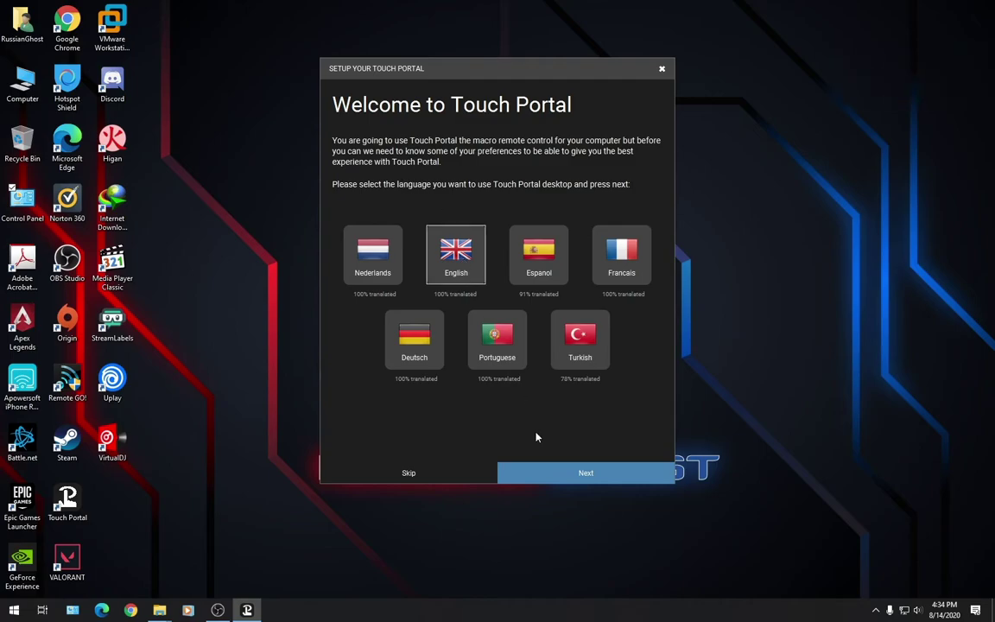
{"action": "left_click", "coordinate": [544, 470]}
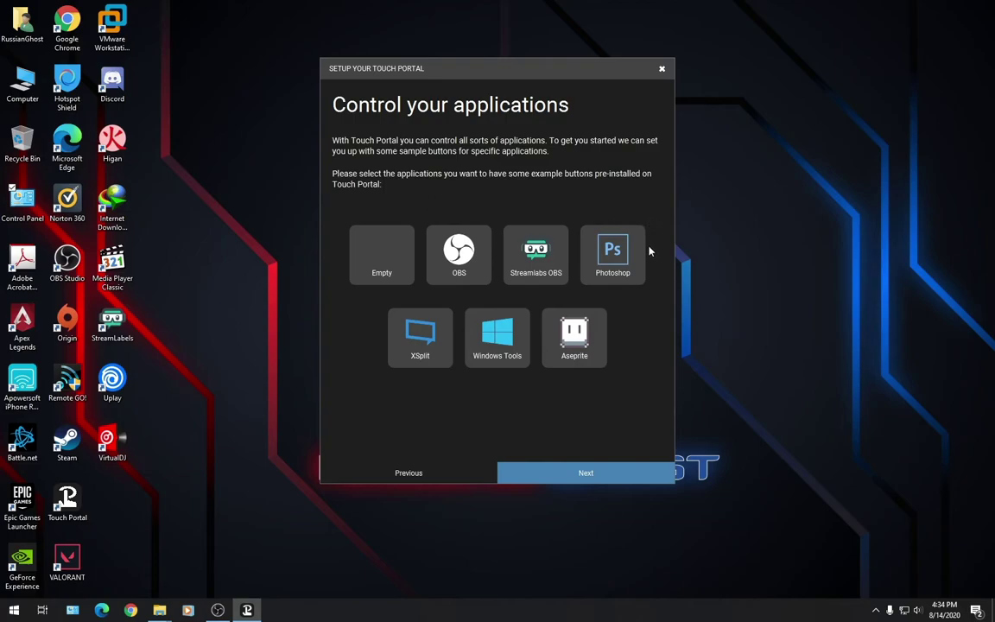
Choose the OBS sample buttons and enable always trying to connect to OBS.
{"action": "left_click", "coordinate": [471, 272]}
{"action": "left_click", "coordinate": [553, 467]}
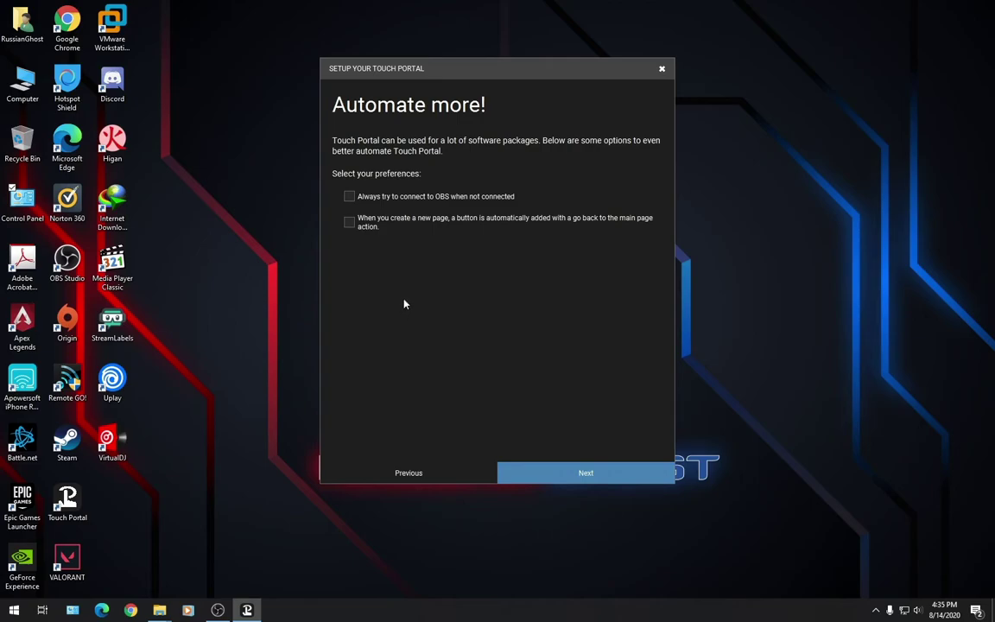
{"action": "left_click", "coordinate": [350, 197]}
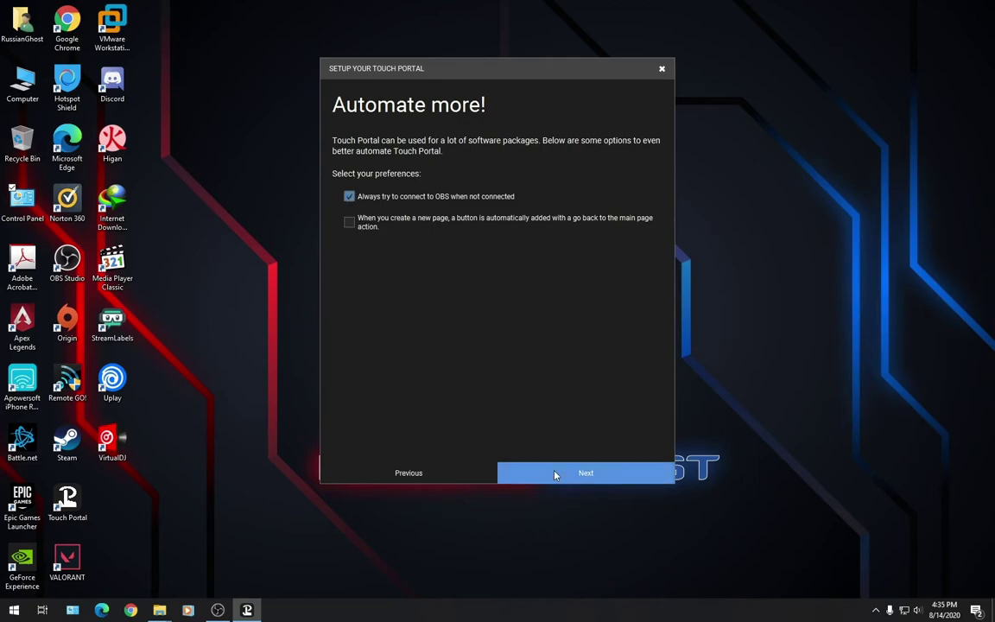
{"action": "left_click", "coordinate": [555, 474]}
Finish the setup wizard and step through every introductory tour popup to the main page.
{"action": "left_click", "coordinate": [555, 474]}
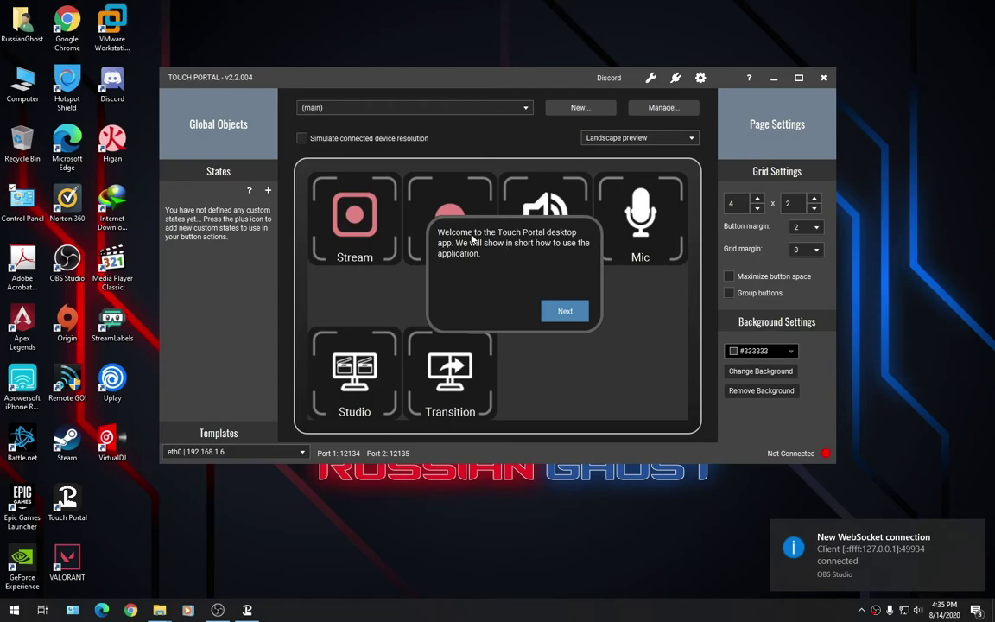
{"action": "left_click", "coordinate": [569, 314]}
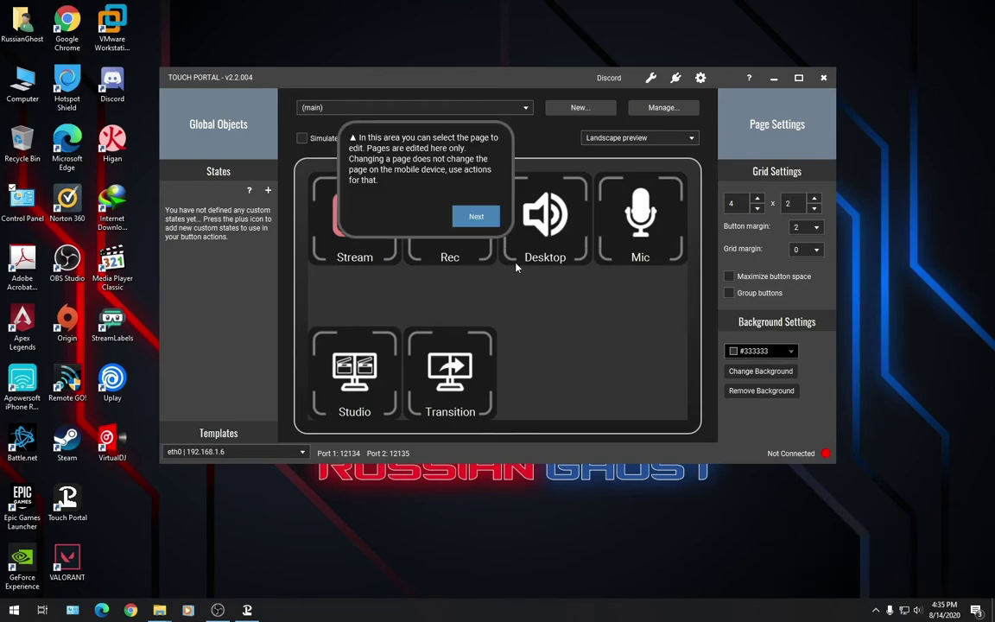
{"action": "left_click", "coordinate": [473, 215]}
{"action": "left_click", "coordinate": [763, 215]}
{"action": "left_click", "coordinate": [476, 458]}
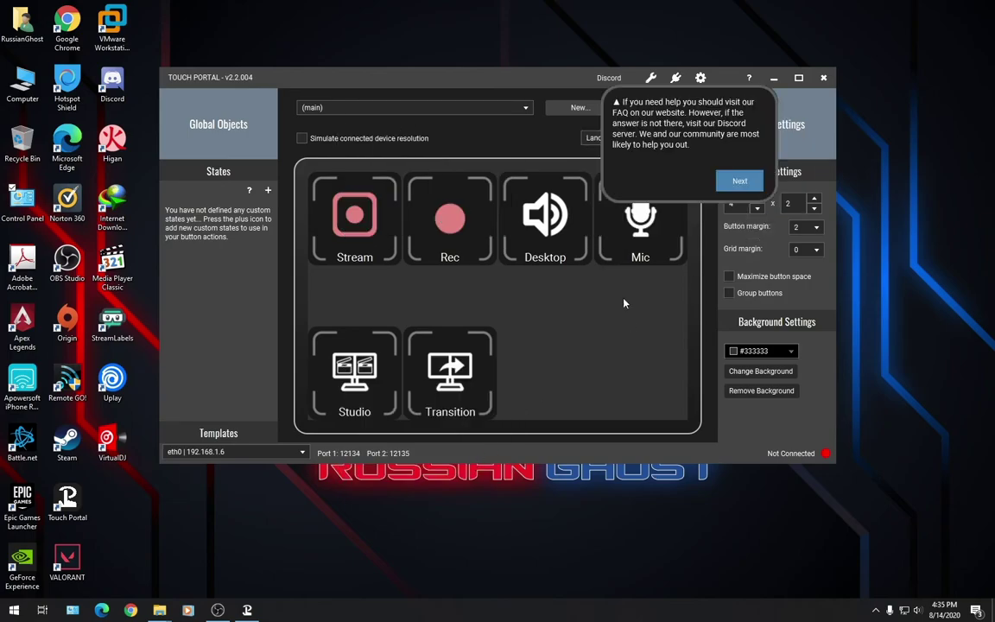
{"action": "left_click", "coordinate": [739, 178]}
{"action": "left_click", "coordinate": [801, 177]}
{"action": "left_click", "coordinate": [824, 181]}
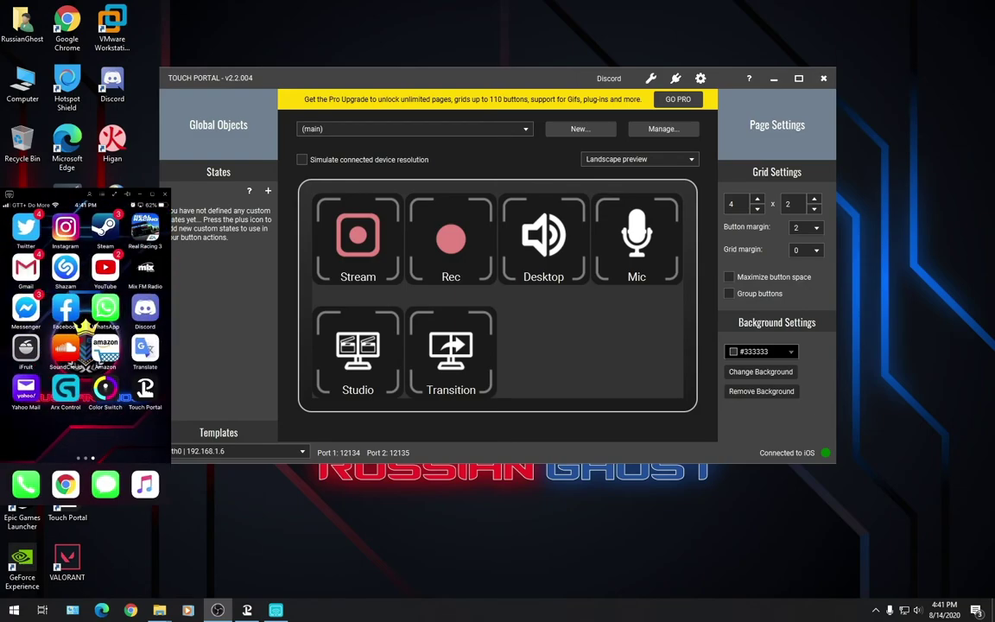
Quit Touch Portal from the system tray, relaunch it, and dismiss the firewall notice.
{"action": "left_click", "coordinate": [875, 609]}
{"action": "left_click", "coordinate": [865, 587]}
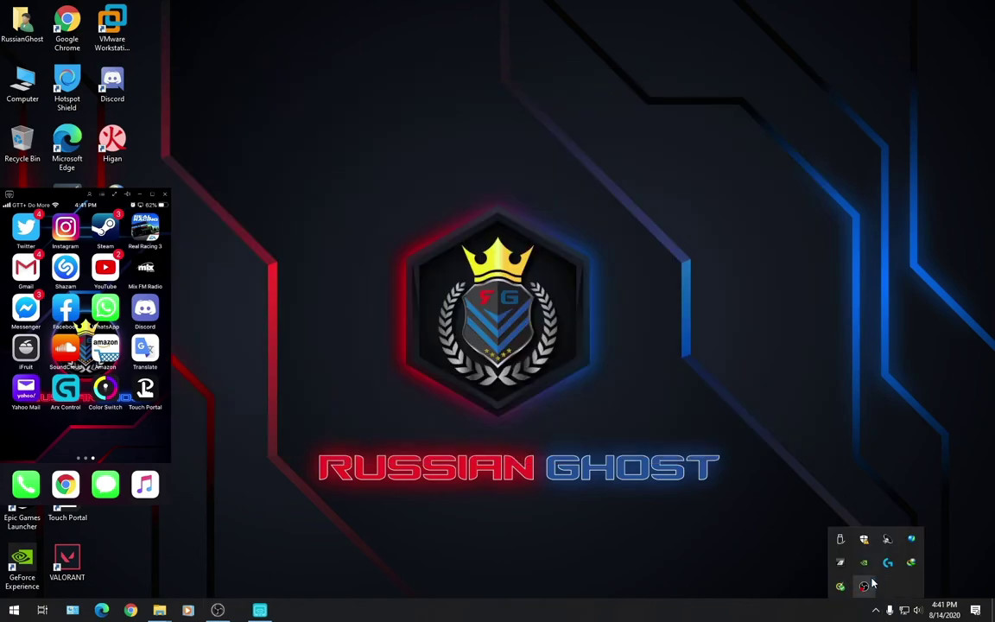
{"action": "left_click", "coordinate": [437, 455]}
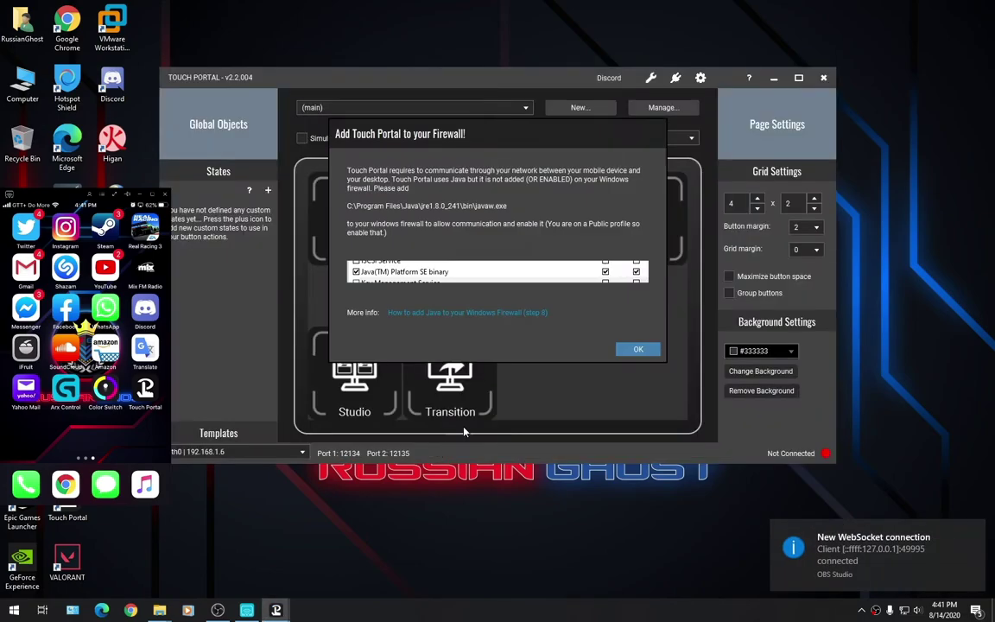
{"action": "left_click", "coordinate": [638, 349]}
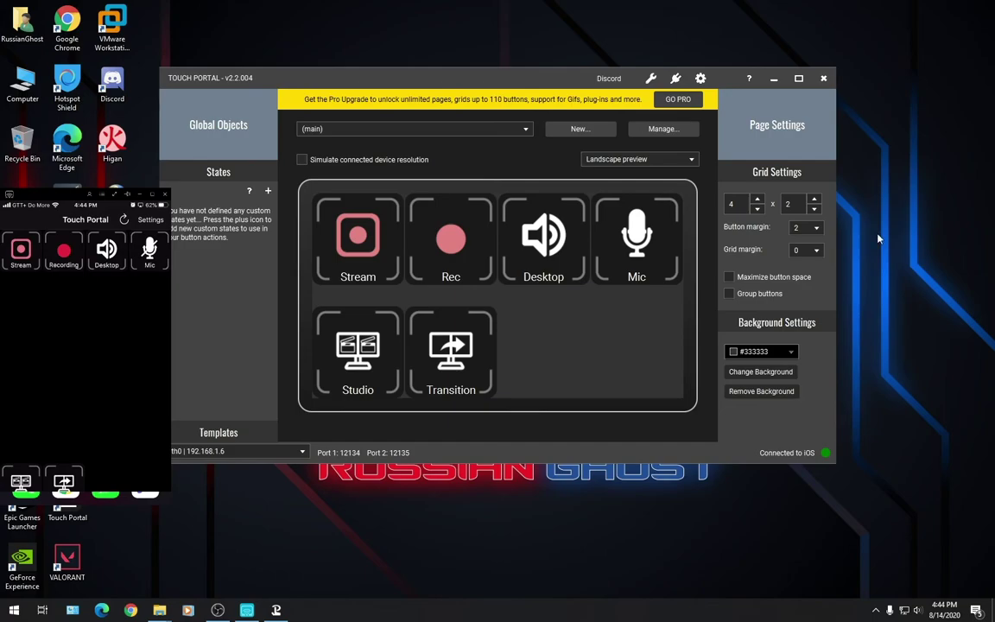
{"action": "left_click", "coordinate": [537, 243]}
{"action": "left_click", "coordinate": [537, 243]}
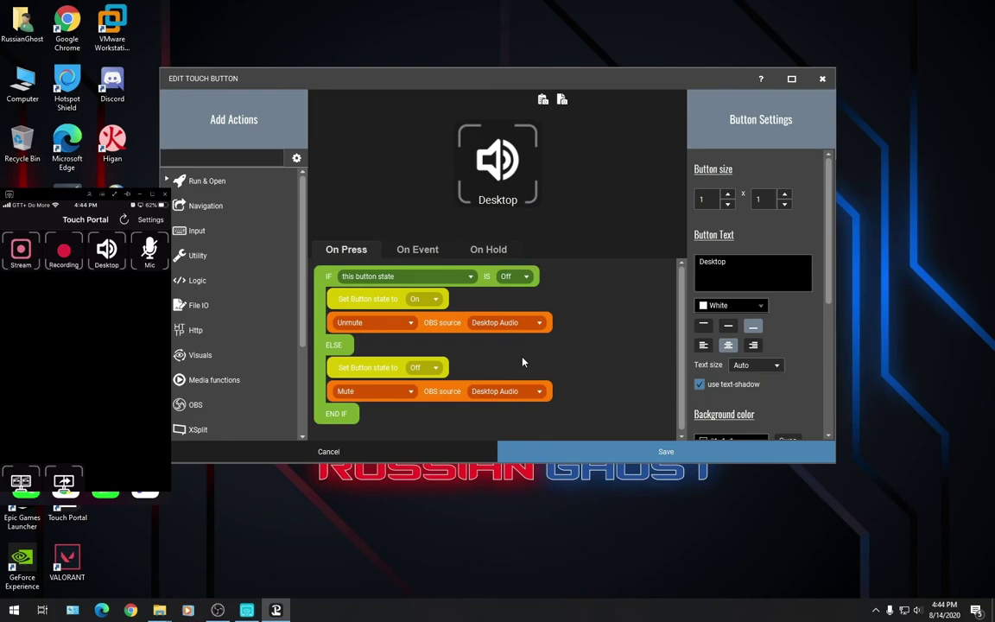
{"action": "left_click", "coordinate": [415, 249]}
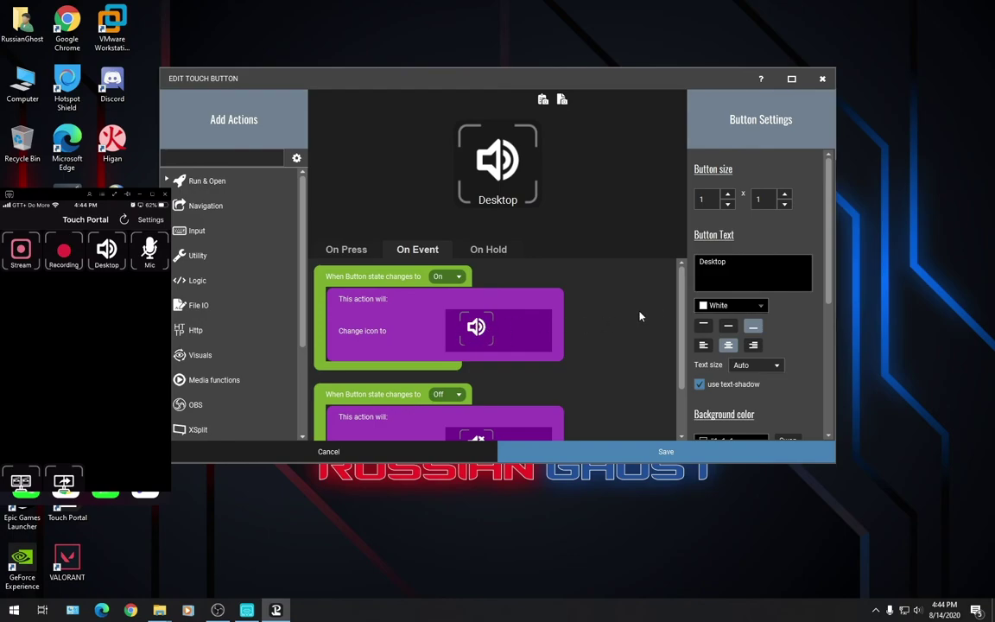
{"action": "scroll", "coordinate": [639, 316], "scroll_direction": "down", "scroll_amount": 1}
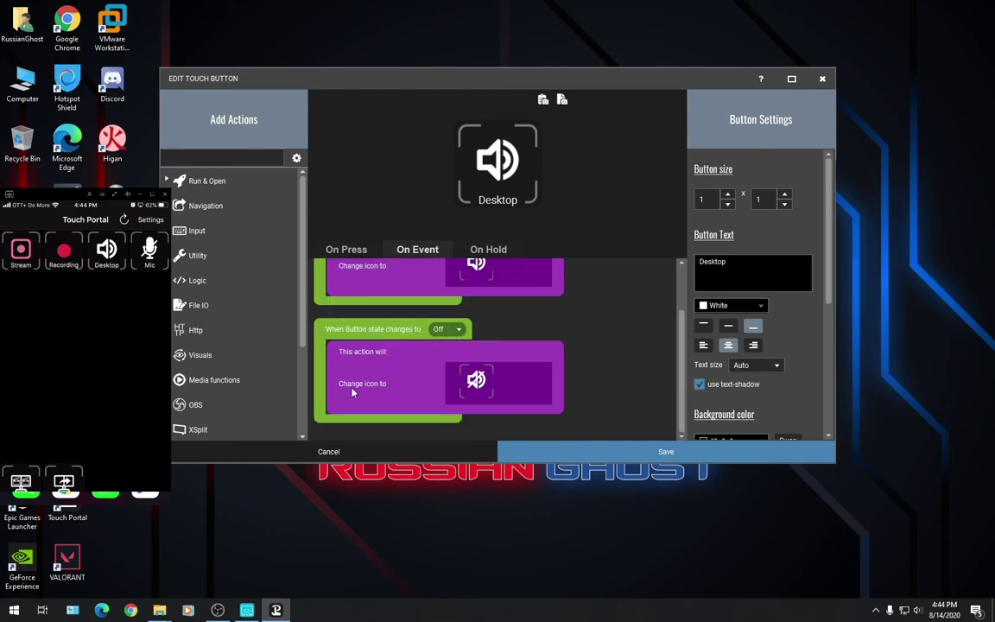
{"action": "left_click", "coordinate": [581, 452]}
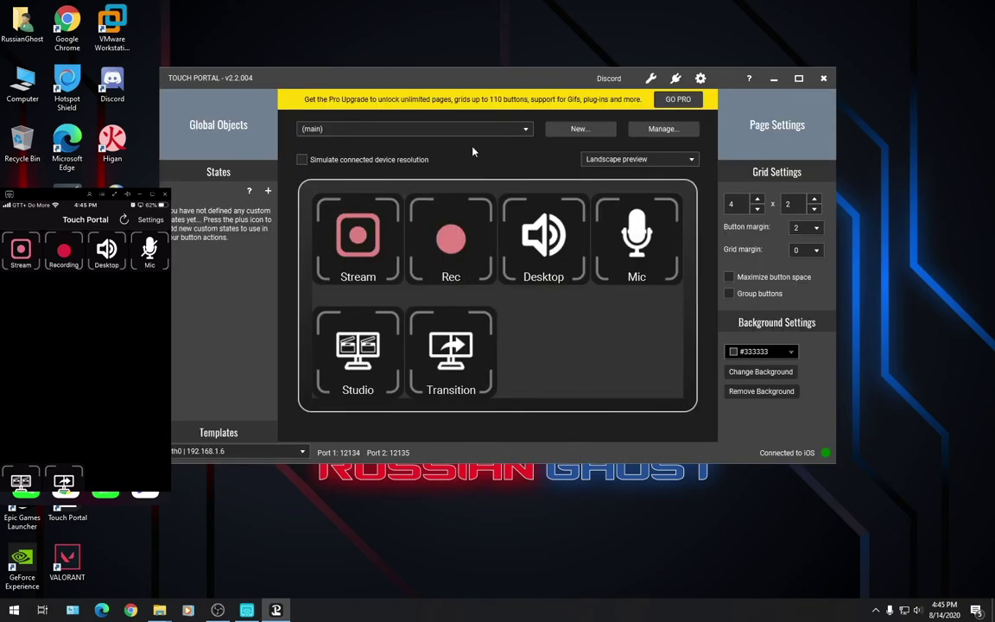
Maximize the OBS window and mute Desktop Audio, turning the phone's Desktop button to muted.
{"action": "key", "text": "alt+Tab"}
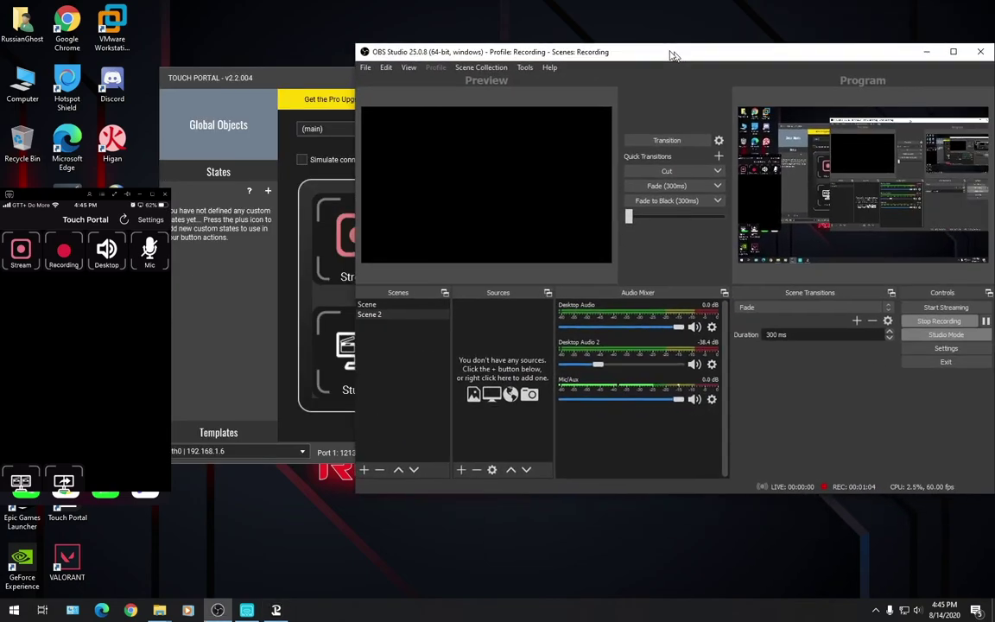
{"action": "left_click_drag", "start_coordinate": [674, 55], "coordinate": [548, 4]}
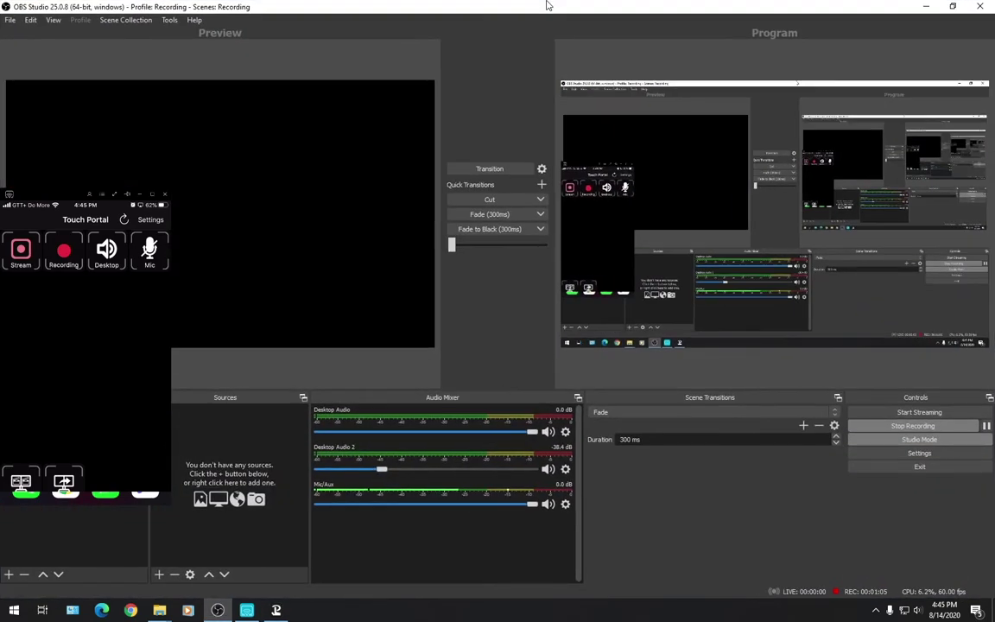
{"action": "left_click", "coordinate": [548, 433]}
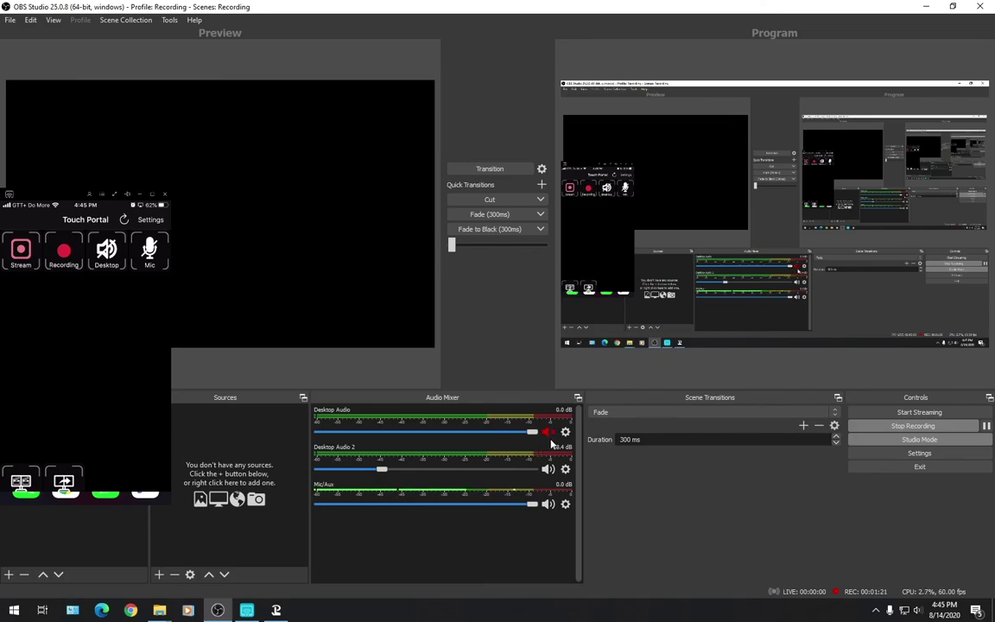